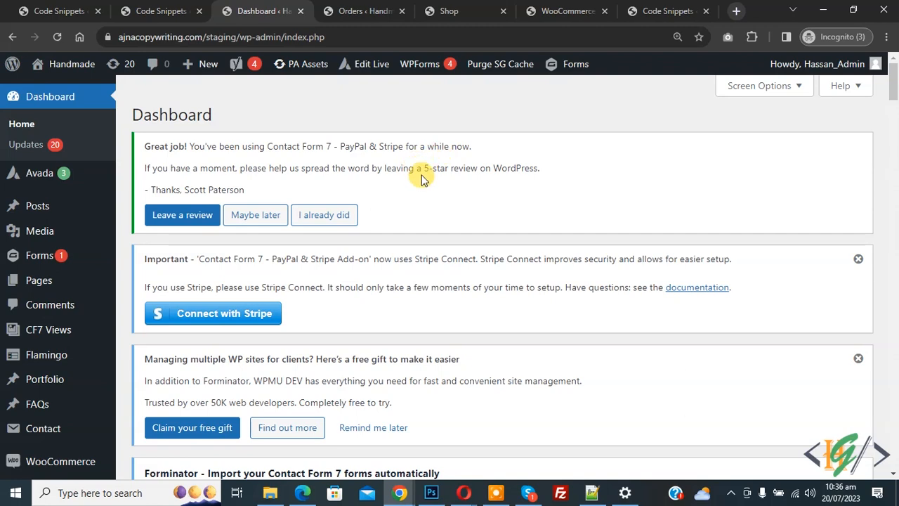
pyautogui.scroll(-5, 421, 177)
pyautogui.scroll(-3, 421, 211)
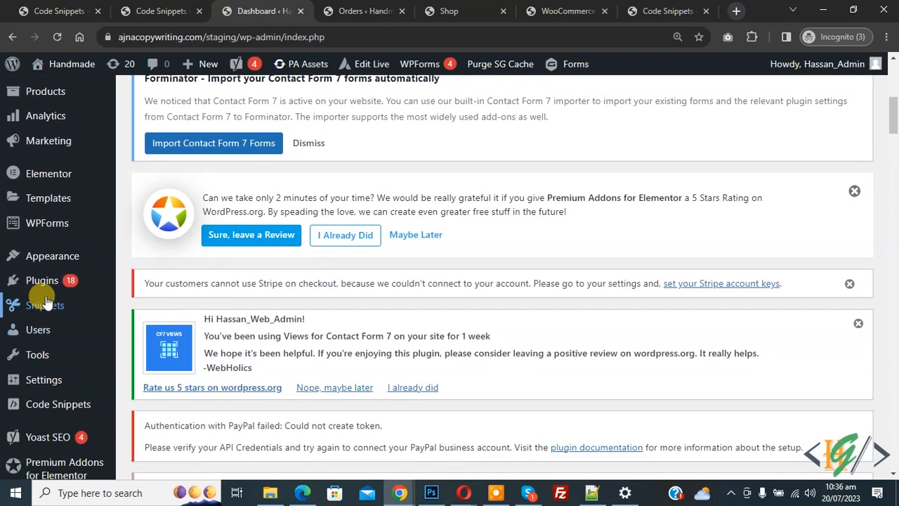
# Leave the Dashboard for the Installed Plugins administration page.
pyautogui.moveTo(42, 280)
pyautogui.click(144, 289)
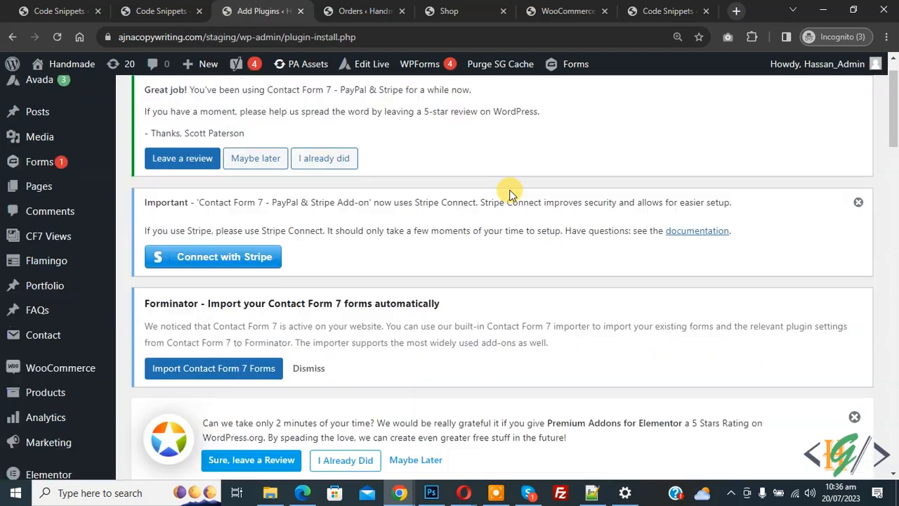
pyautogui.scroll(-3, 512, 190)
pyautogui.scroll(-3, 512, 190)
# Search the plugin directory for 'wpcode' and confirm WPCode is already active.
pyautogui.click(694, 169)
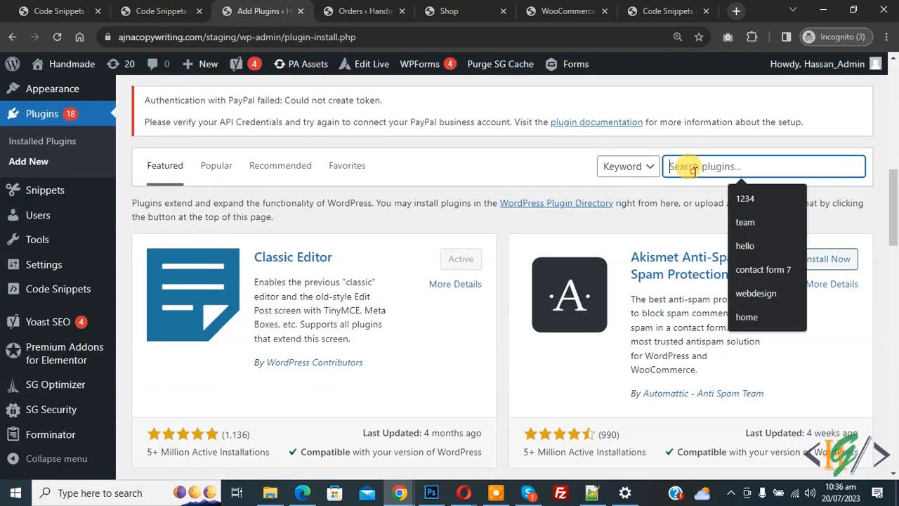
pyautogui.write('wpcode')
pyautogui.scroll(-1, 296, 282)
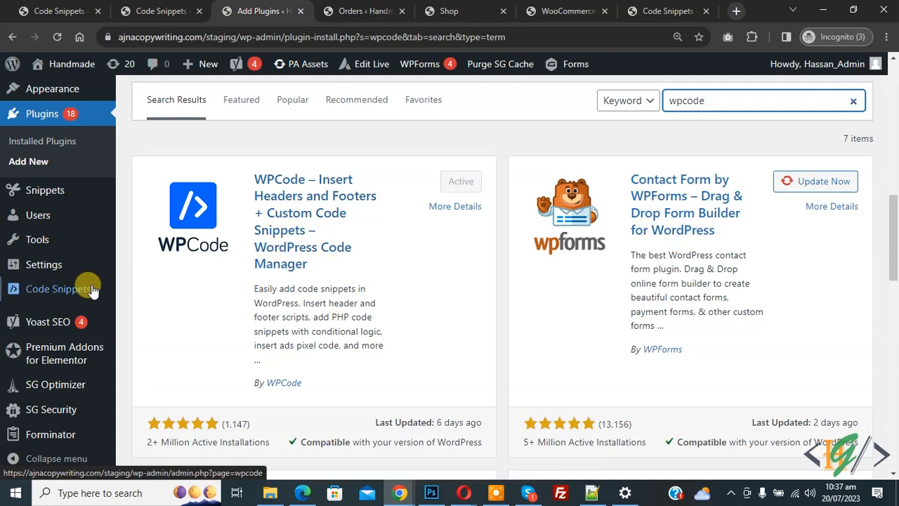
# Start a blank custom snippet from WPCode's Add Snippet library.
pyautogui.moveTo(58, 288)
pyautogui.click(163, 293)
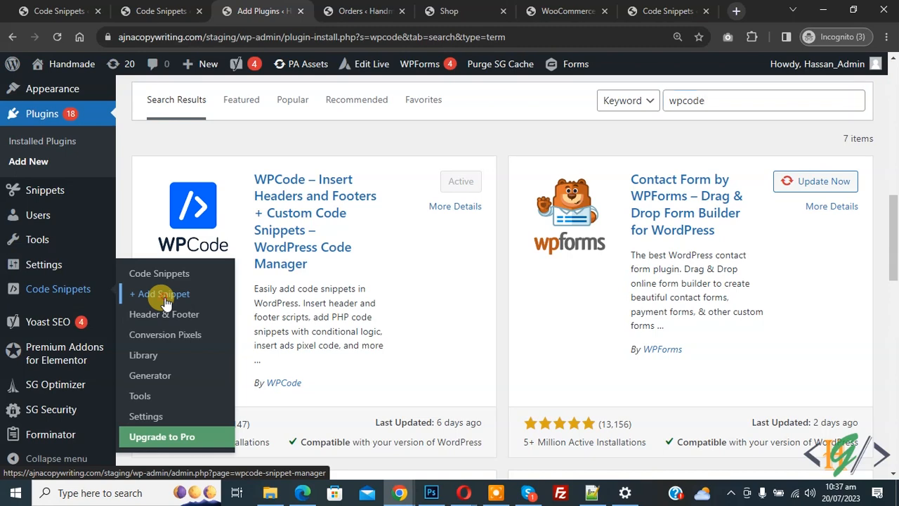
pyautogui.moveTo(458, 246)
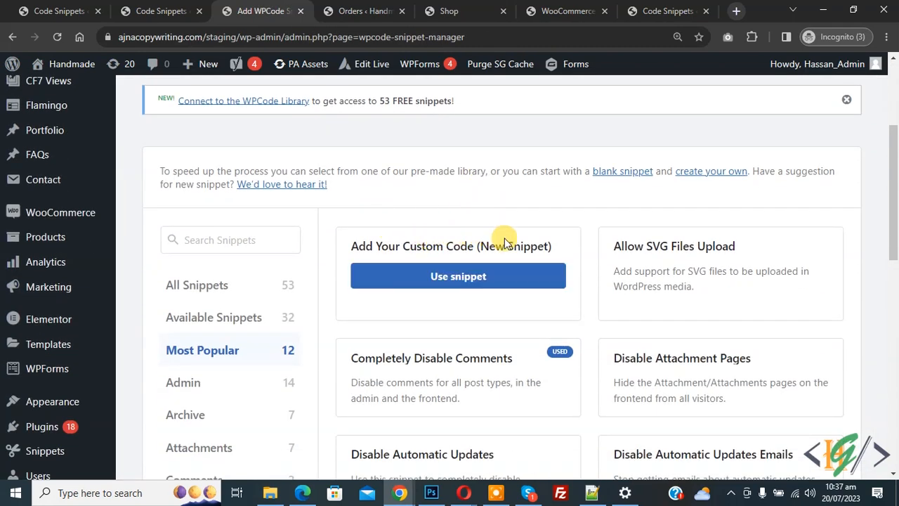
pyautogui.click(457, 276)
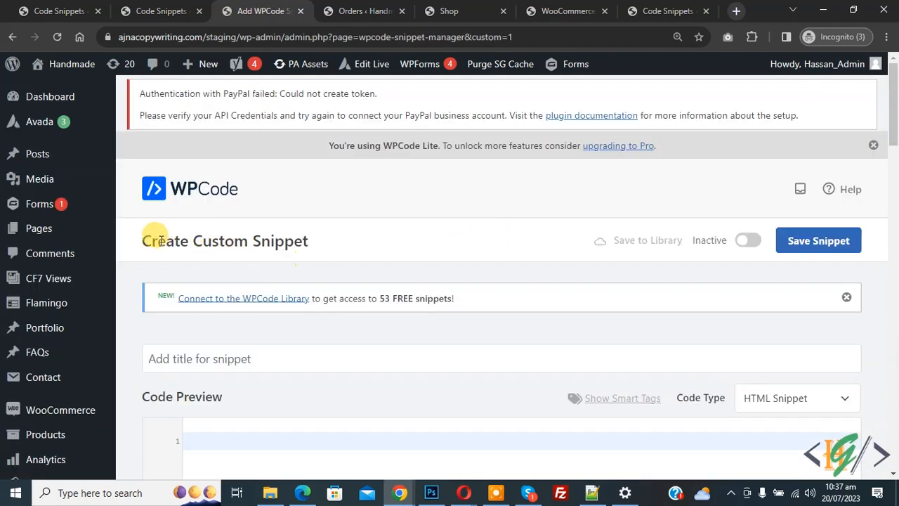
pyautogui.moveTo(126, 233); pyautogui.dragTo(353, 243)
pyautogui.click(293, 178)
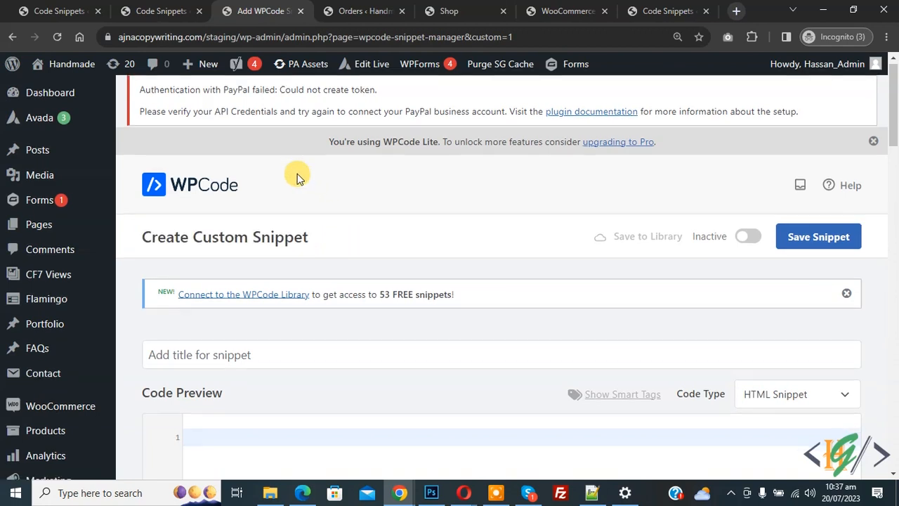
pyautogui.scroll(-2, 242, 211)
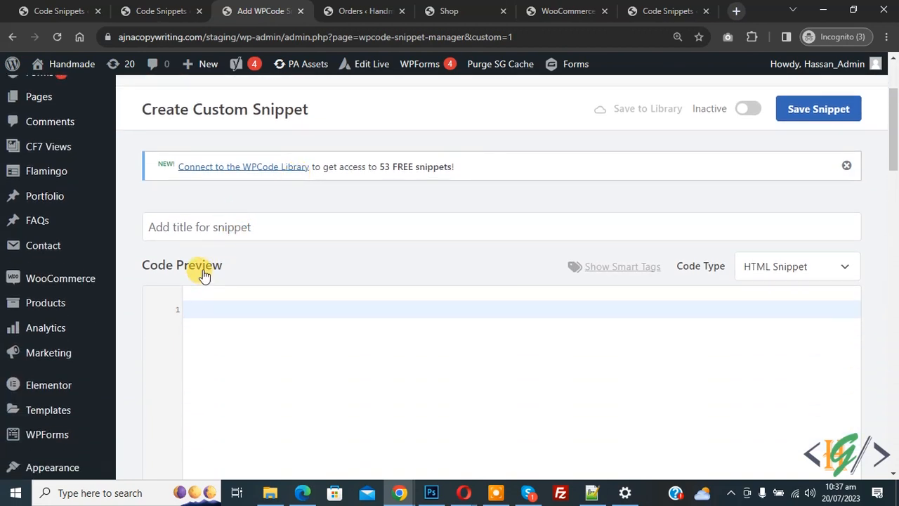
# Set the new snippet's code type to PHP Snippet.
pyautogui.click(764, 274)
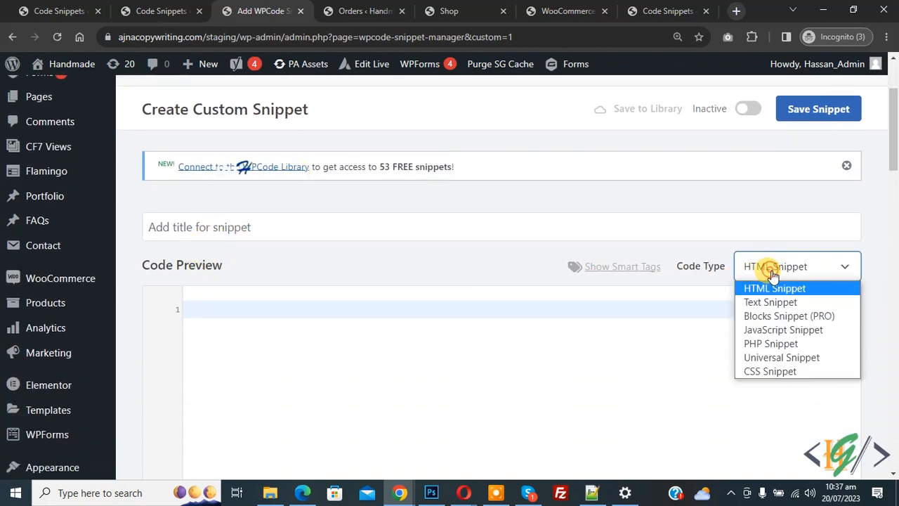
pyautogui.click(773, 344)
# Paste the woocommerce_bacs_process_payment_order_status filter returning 'processing' into the editor.
pyautogui.click(363, 329)
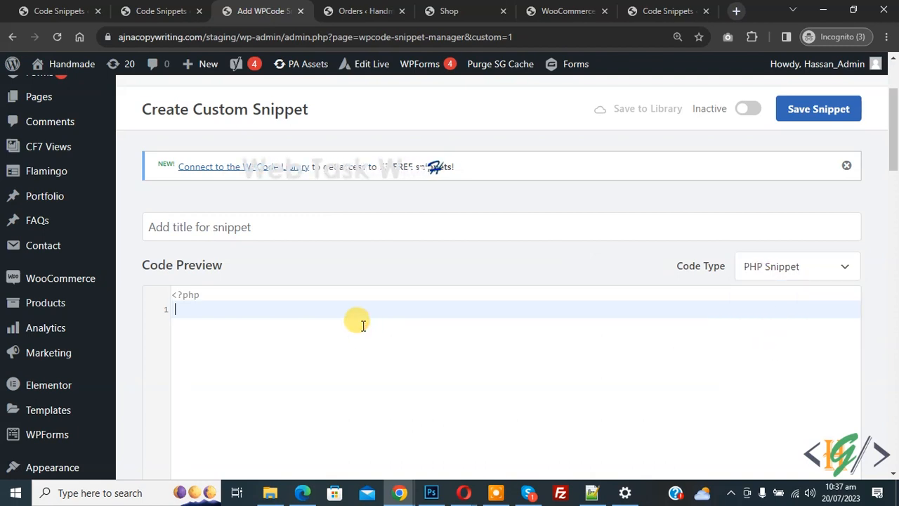
pyautogui.write("add_filter( 'woocommerce_bacs_process_payment_order_status','filter_process_payment_order_status_callback', 10, 2 ); function filter_process_payment_order_status_callback( $status, $order ) {     return 'processing'; }")
pyautogui.moveTo(175, 363); pyautogui.dragTo(162, 311)
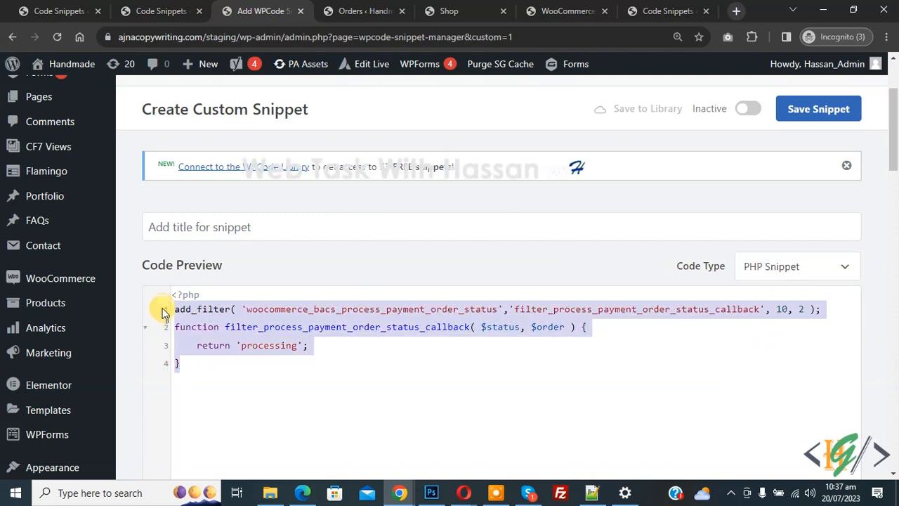
pyautogui.click(309, 346)
pyautogui.moveTo(892, 119); pyautogui.dragTo(891, 151)
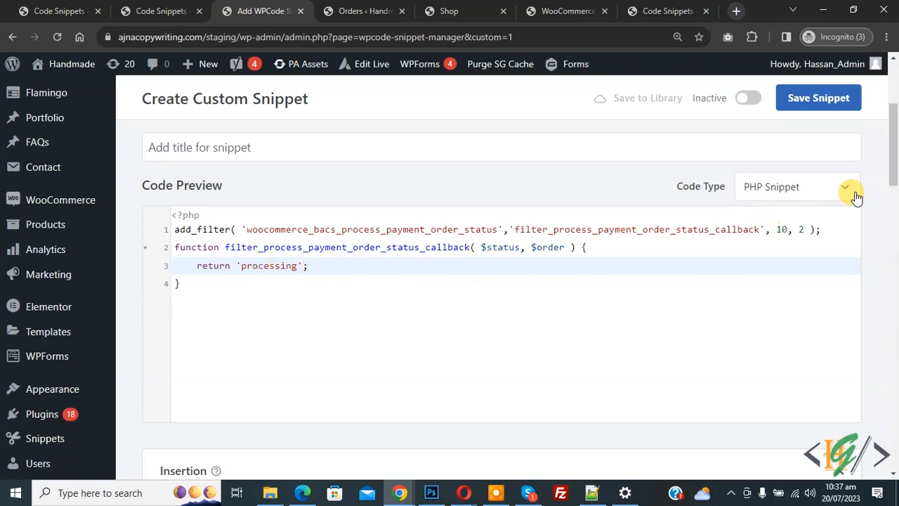
pyautogui.moveTo(892, 151); pyautogui.dragTo(892, 204)
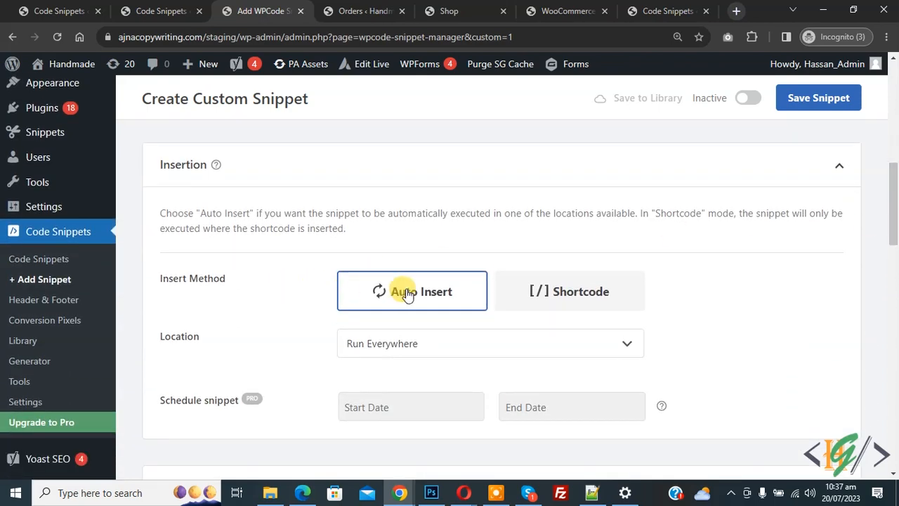
# Activate the snippet and save it, confirming 'Snippet created & Saved'.
pyautogui.click(749, 102)
pyautogui.click(818, 98)
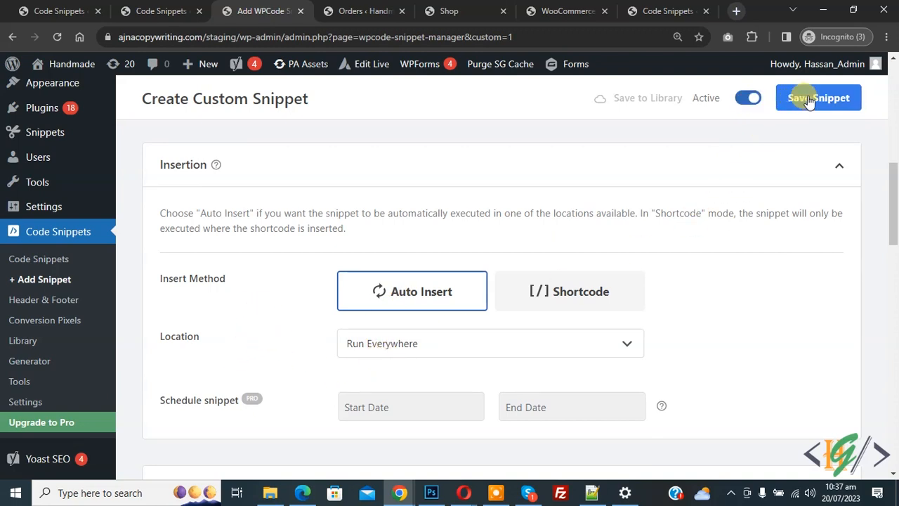
pyautogui.moveTo(155, 248); pyautogui.dragTo(299, 257)
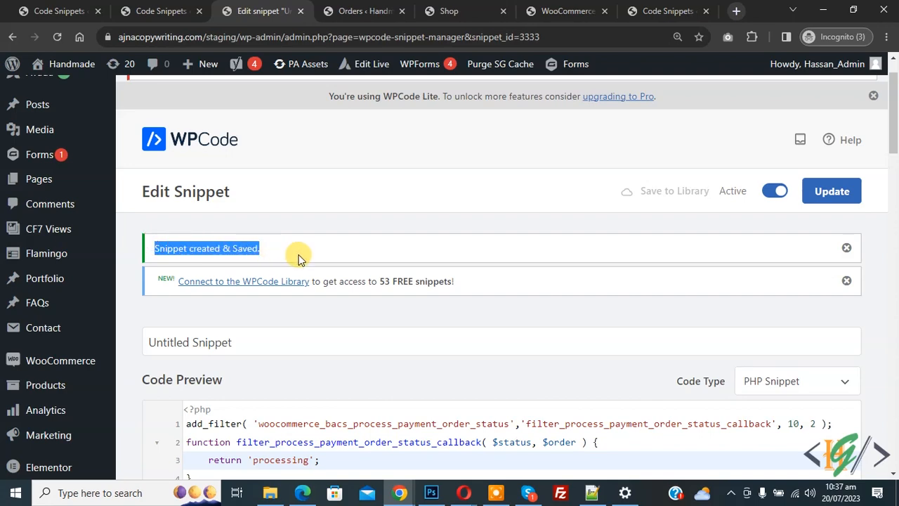
# Reload the shop storefront and add Ceramic plates to the cart.
pyautogui.click(449, 10)
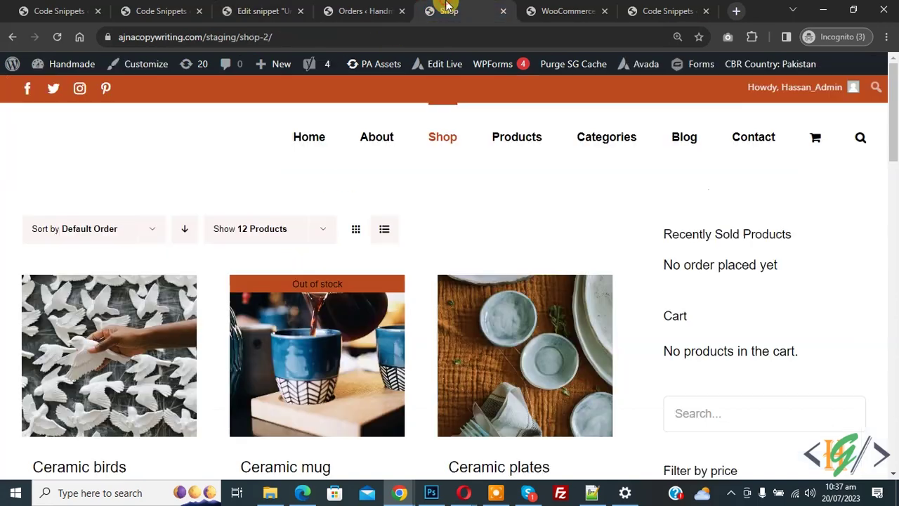
pyautogui.click(59, 36)
pyautogui.scroll(-4, 422, 280)
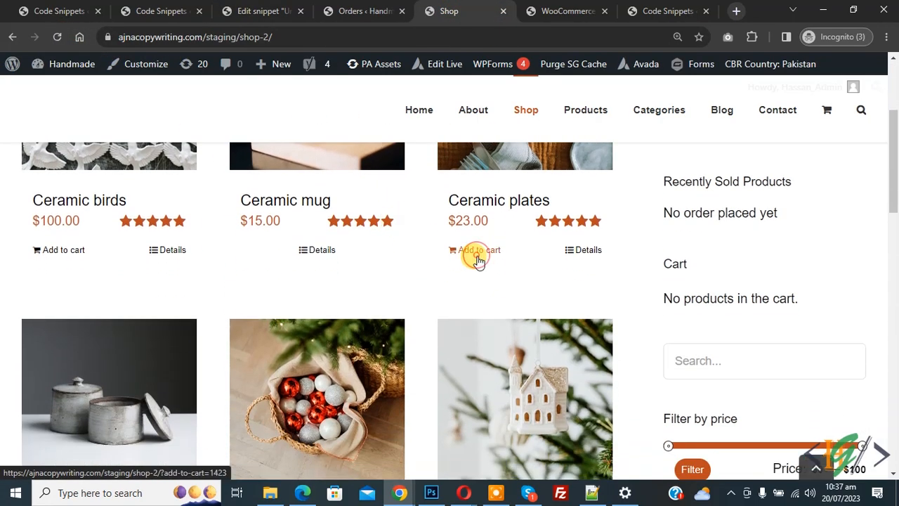
pyautogui.click(479, 254)
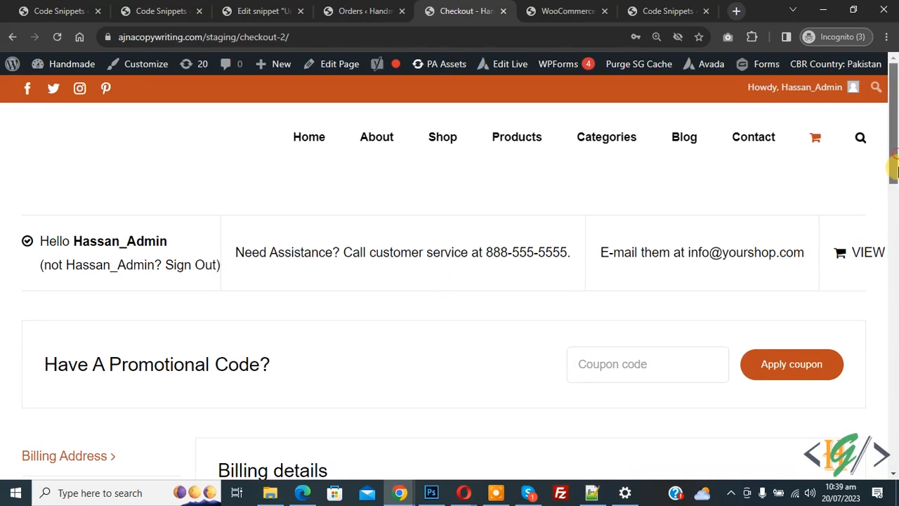
pyautogui.moveTo(893, 127); pyautogui.dragTo(893, 365)
# Check out with Direct bank transfer, accept the terms and place the test order.
pyautogui.click(793, 342)
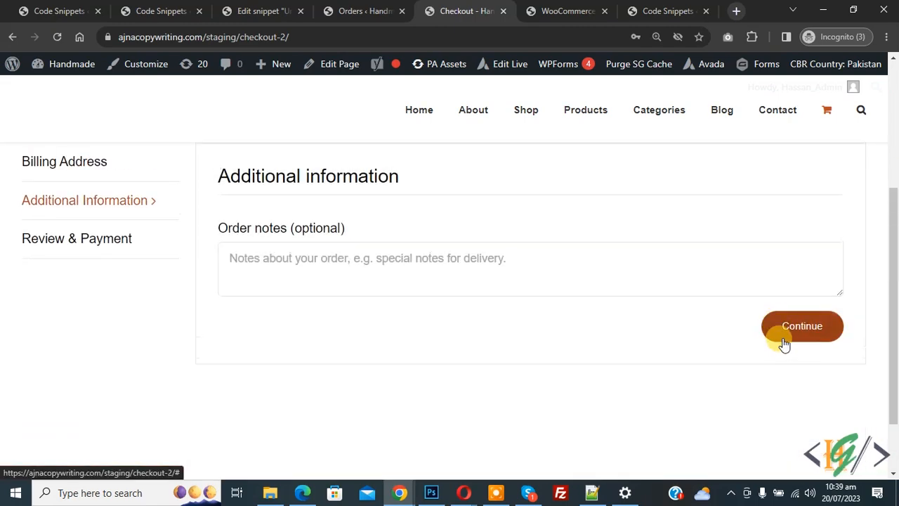
pyautogui.click(793, 330)
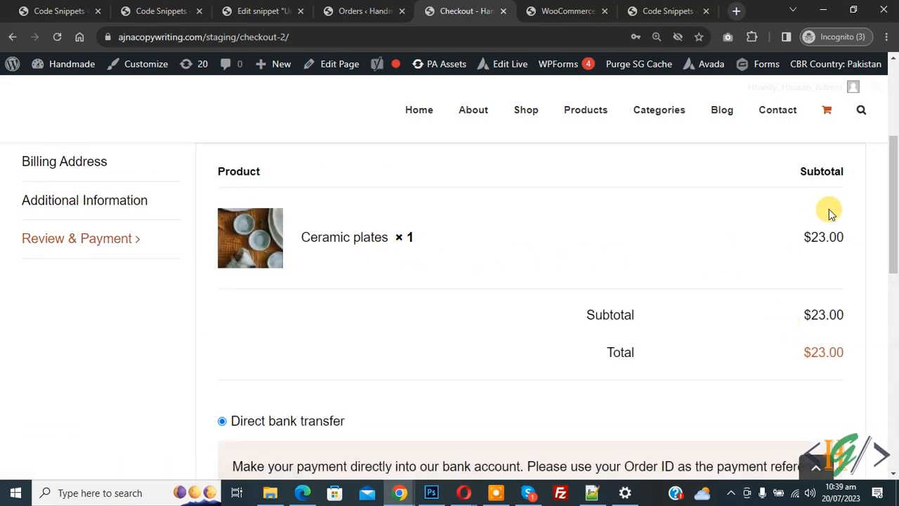
pyautogui.moveTo(892, 210); pyautogui.dragTo(892, 270)
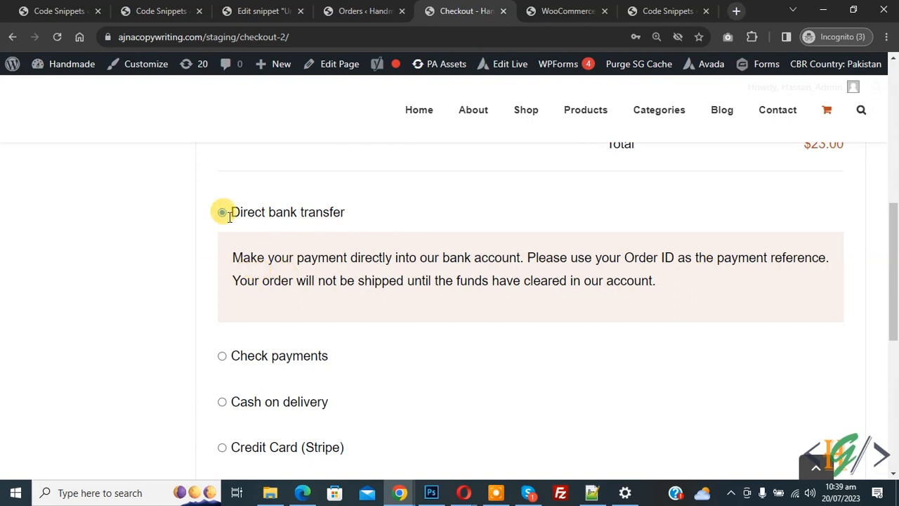
pyautogui.moveTo(892, 280); pyautogui.dragTo(892, 330)
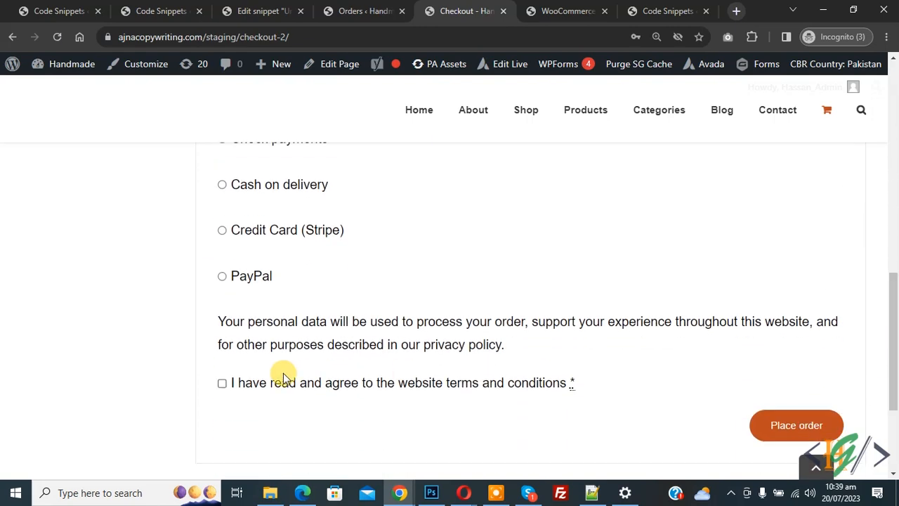
pyautogui.click(224, 385)
pyautogui.scroll(-1, 675, 372)
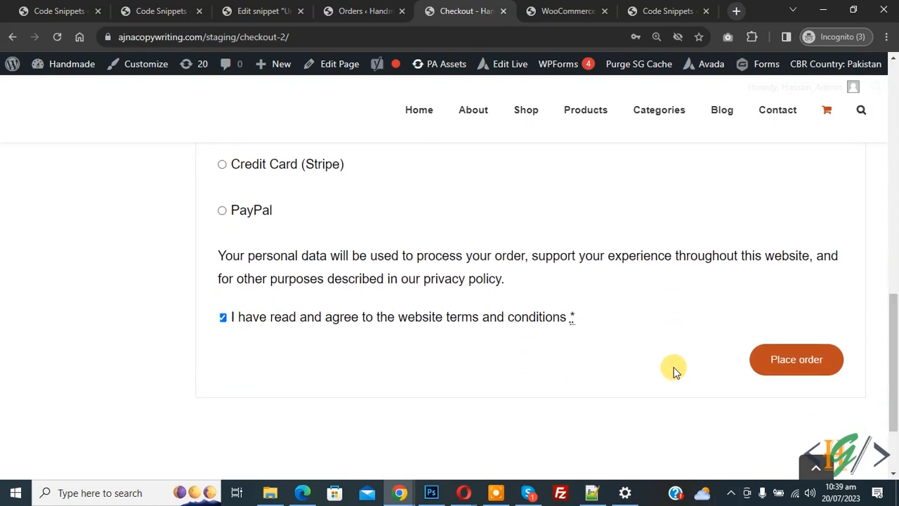
pyautogui.click(777, 369)
pyautogui.moveTo(55, 247); pyautogui.dragTo(356, 250)
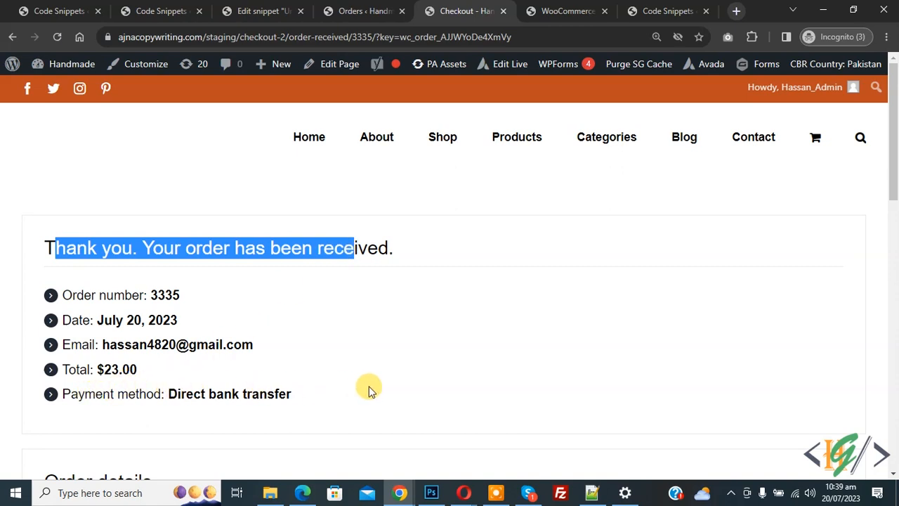
pyautogui.click(355, 10)
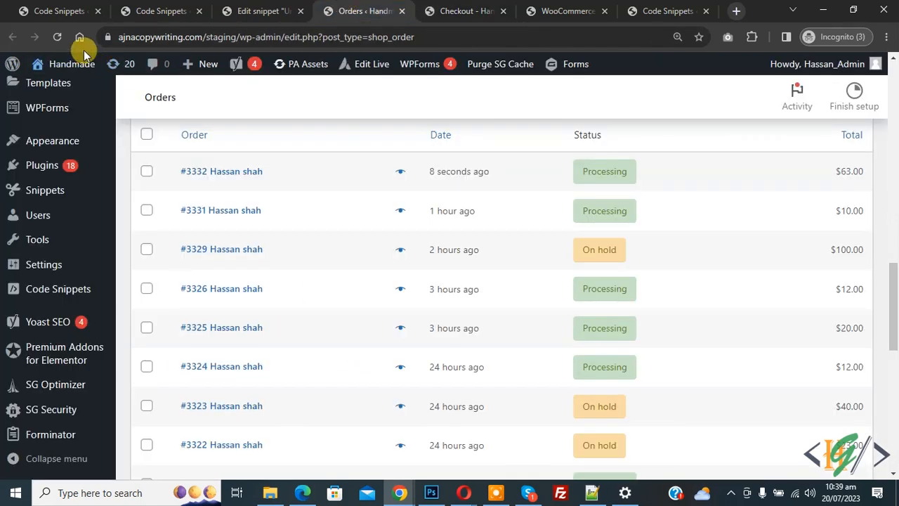
# Reload Orders to see order #3335 as Processing, then return to the saved snippet.
pyautogui.click(57, 38)
pyautogui.scroll(-5, 450, 179)
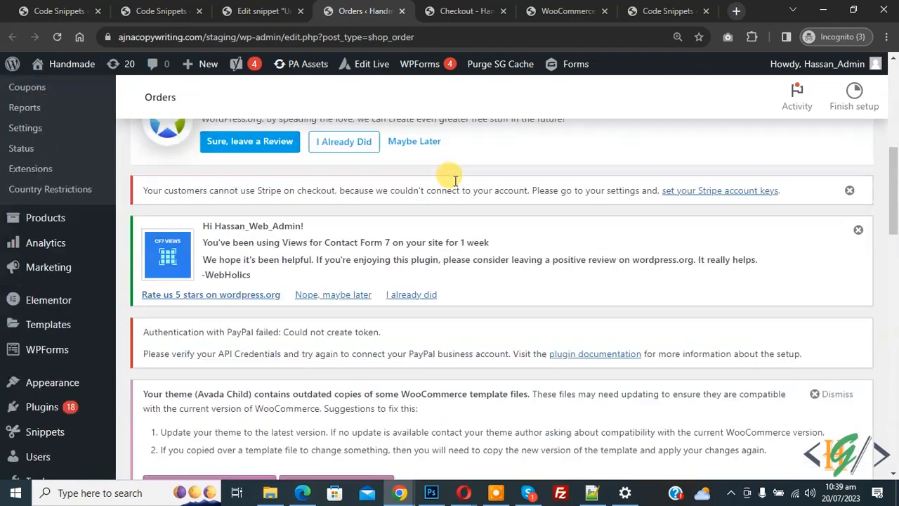
pyautogui.scroll(-5, 450, 179)
pyautogui.scroll(-5, 454, 181)
pyautogui.scroll(-2, 316, 231)
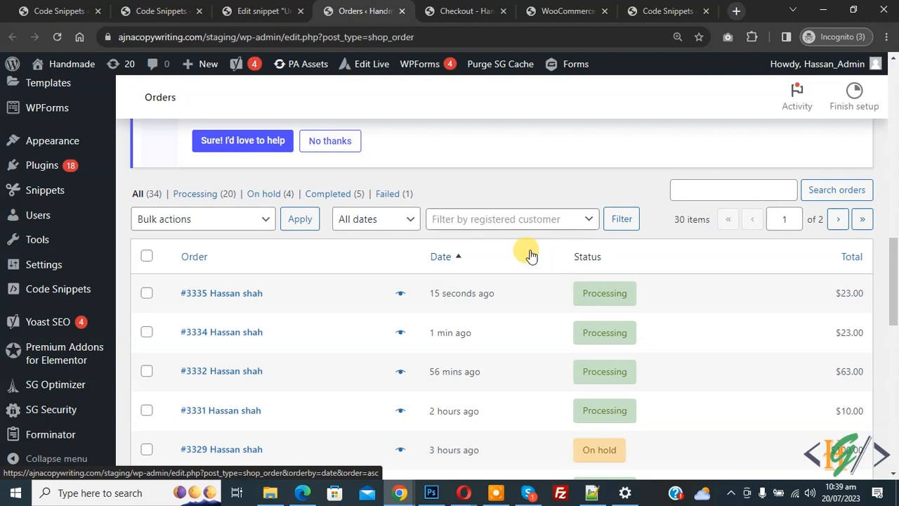
pyautogui.click(259, 11)
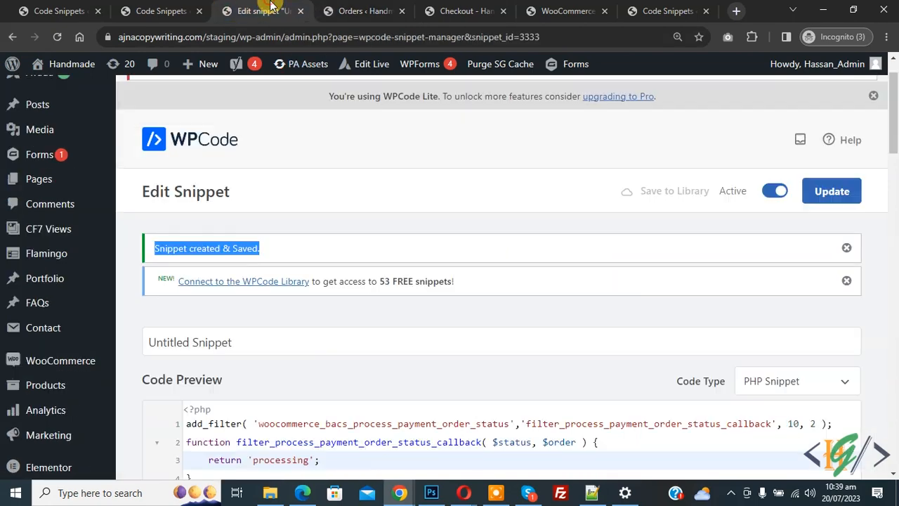
pyautogui.moveTo(892, 144); pyautogui.dragTo(892, 181)
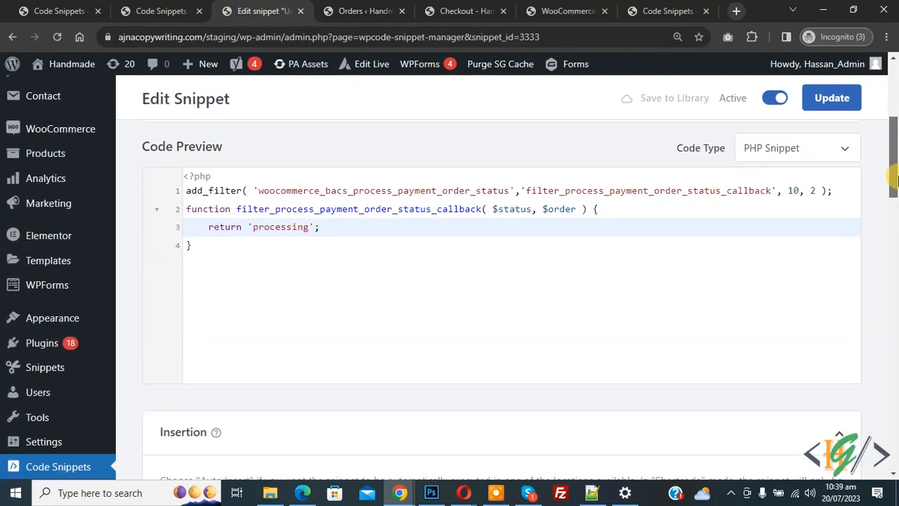